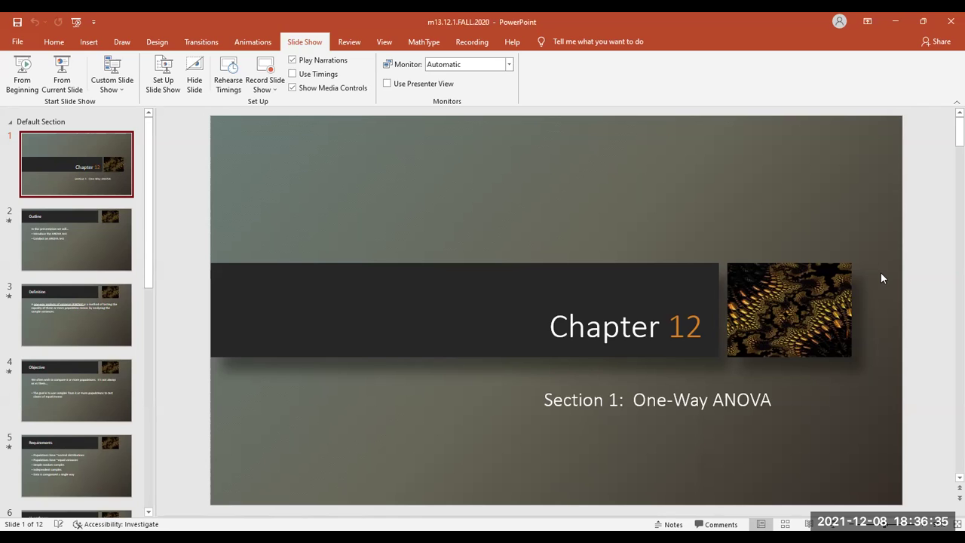
- Run the show from the first slide and reveal both Outline bullets, 'Introduce the ANOVA test' and 'Conduct an ANOVA test'
click(21, 69)
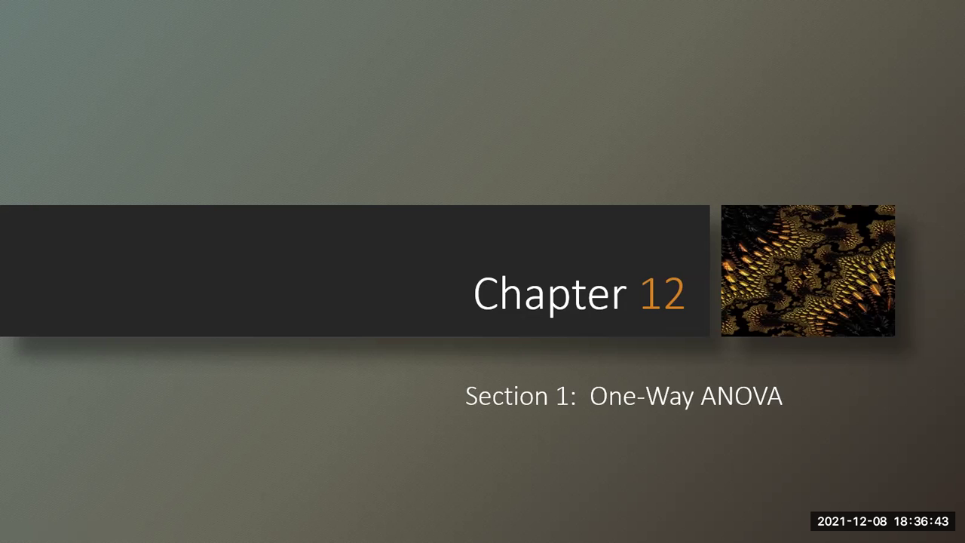
key(Right)
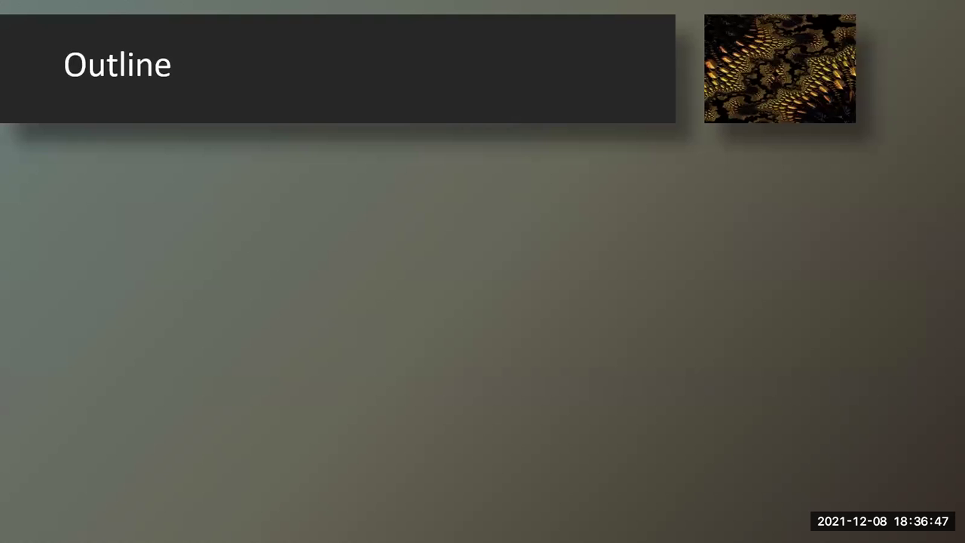
key(Left)
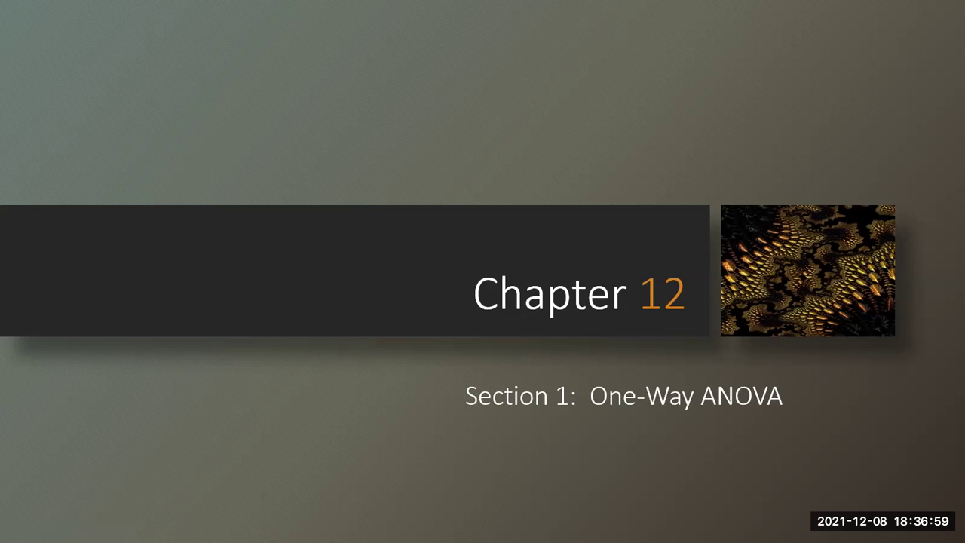
key(Right)
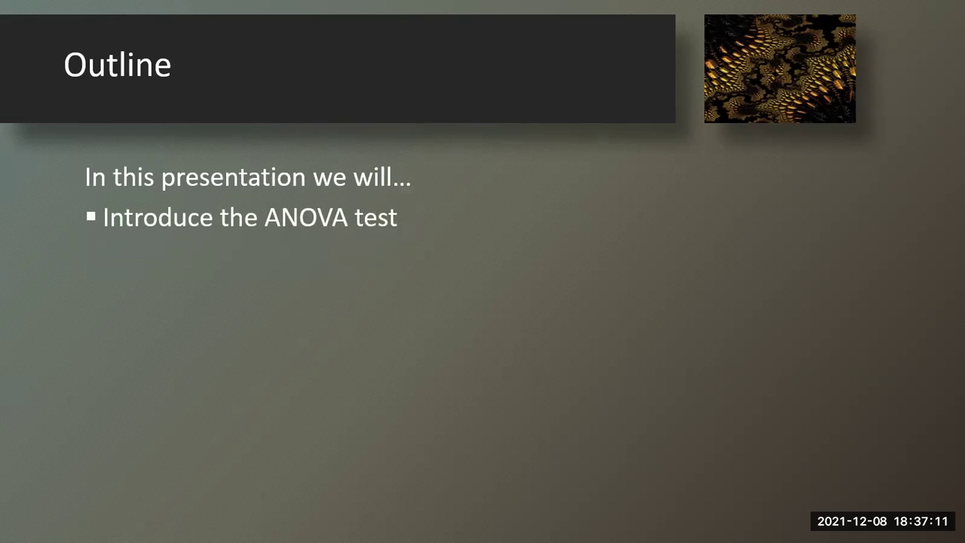
key(Right)
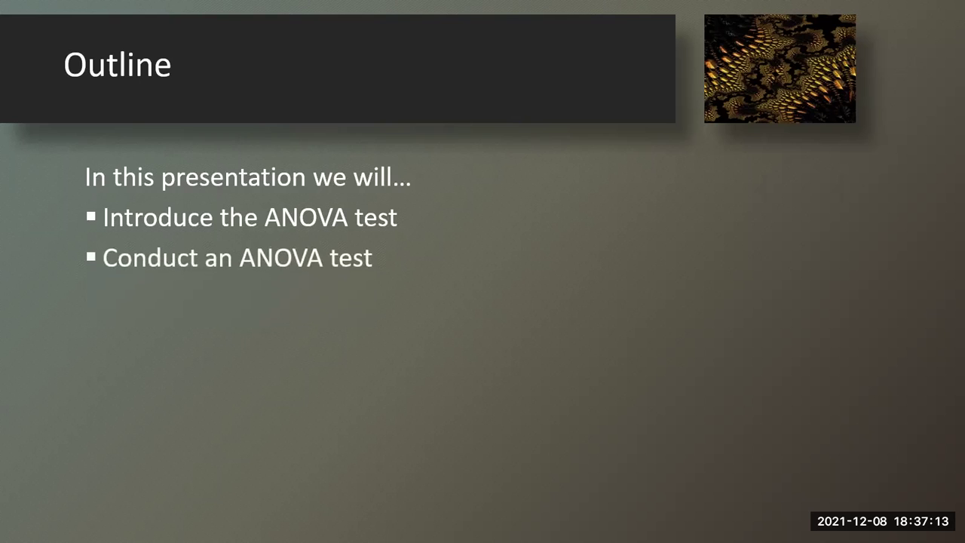
- Advance the slideshow past the Definition slide
key(Right)
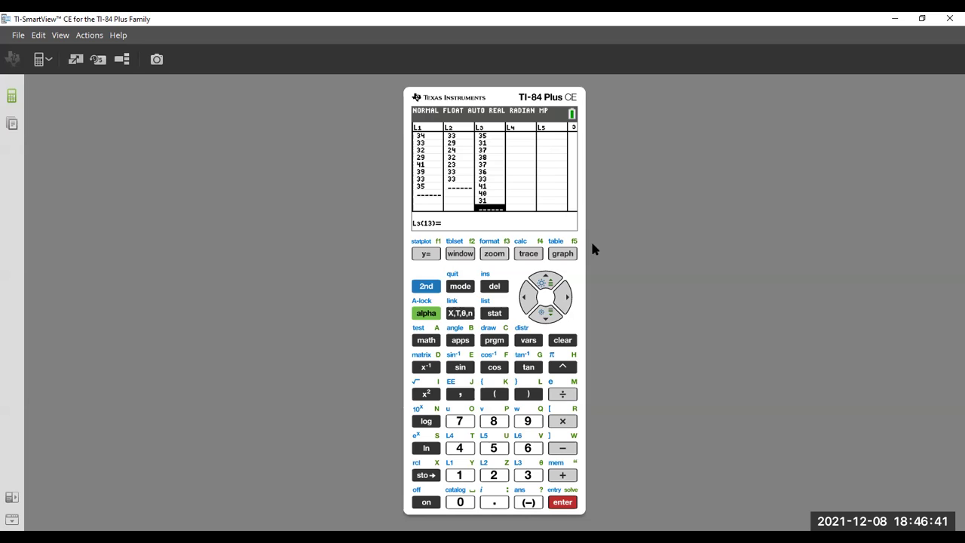
- Open the STAT menu's TESTS list and go down to its last entry, H:ANOVA(
click(495, 314)
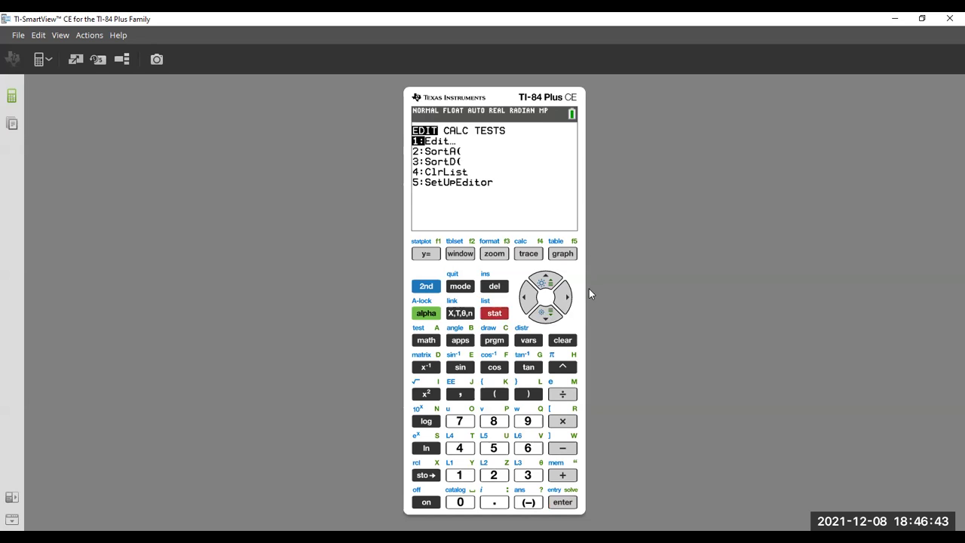
click(563, 297)
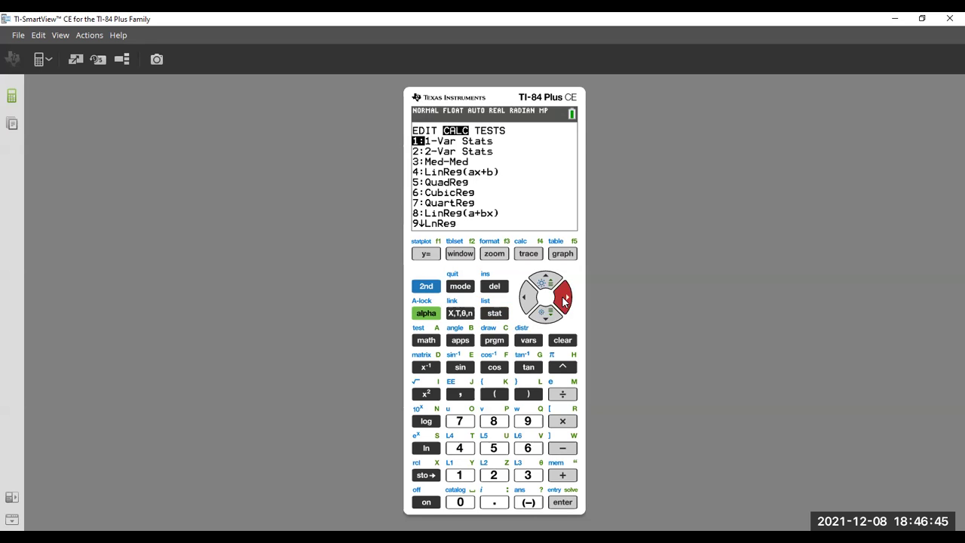
click(563, 297)
click(547, 319)
click(548, 320)
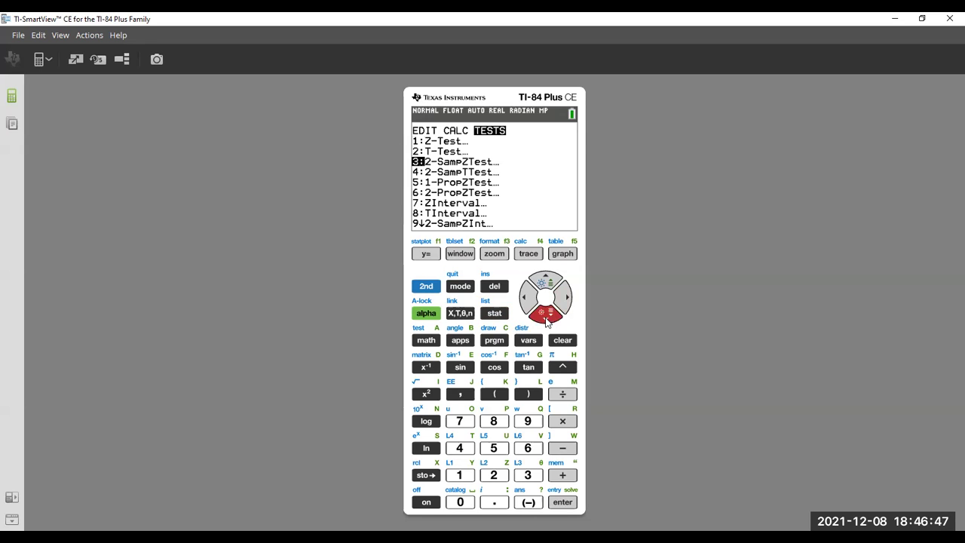
click(548, 319)
click(547, 320)
click(547, 320)
click(547, 320)
click(547, 320)
click(547, 319)
click(547, 320)
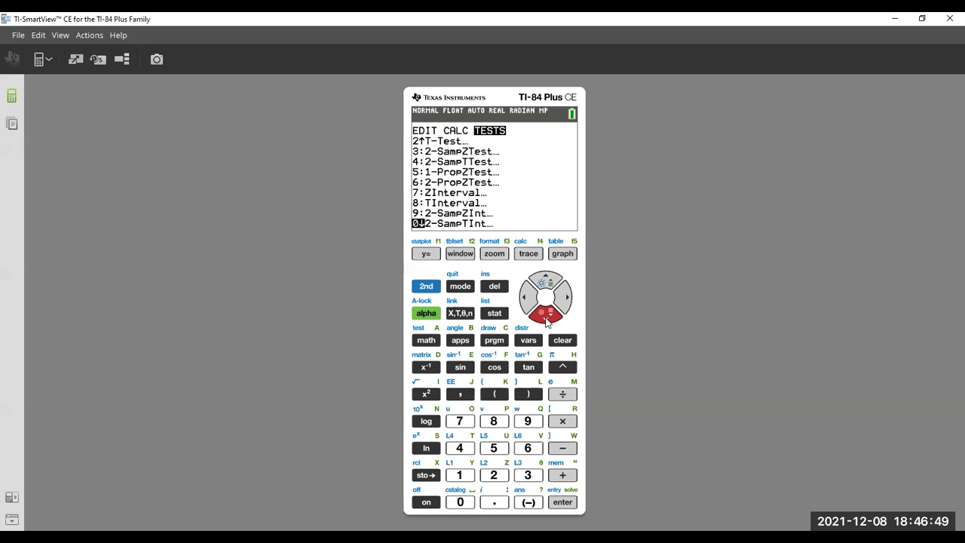
click(548, 320)
click(547, 320)
click(548, 320)
click(547, 320)
click(547, 320)
click(547, 320)
click(548, 320)
click(547, 320)
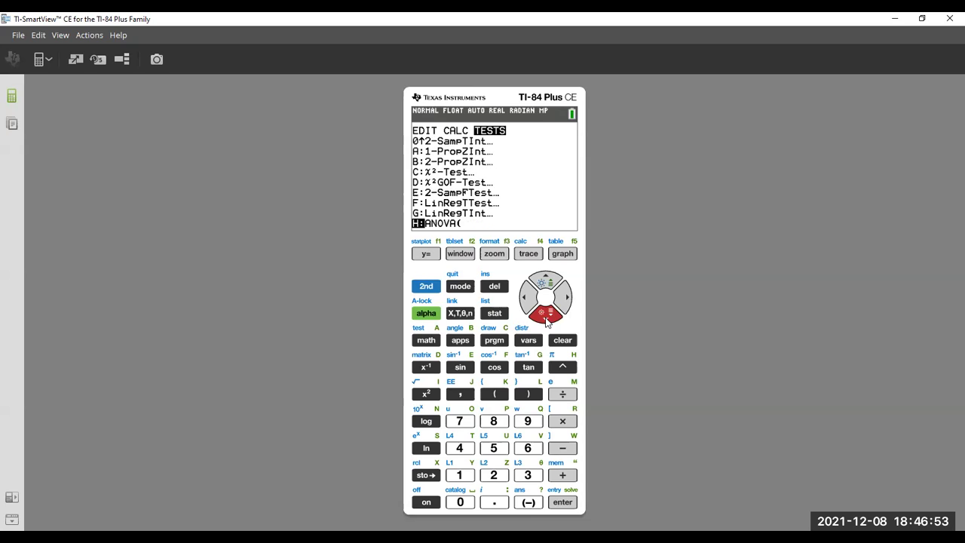
click(548, 319)
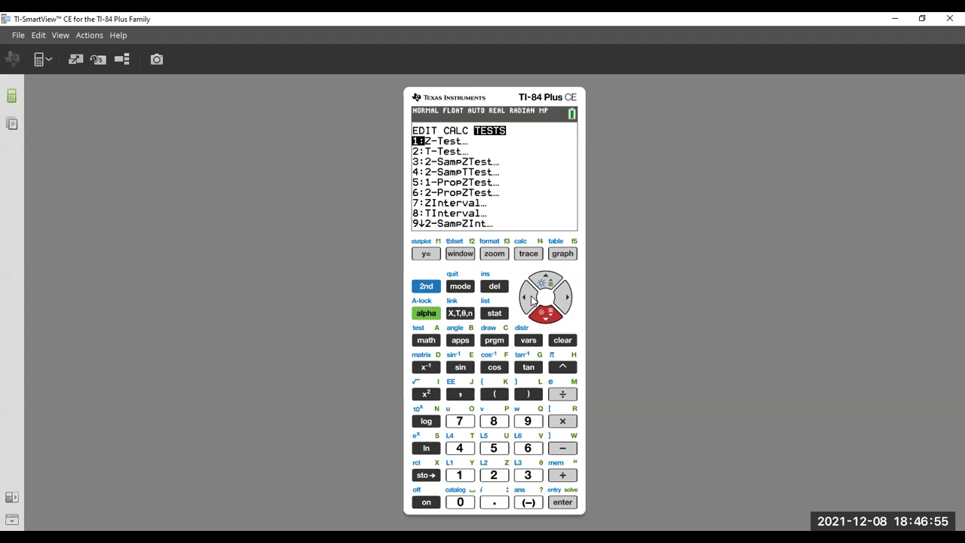
key(Up)
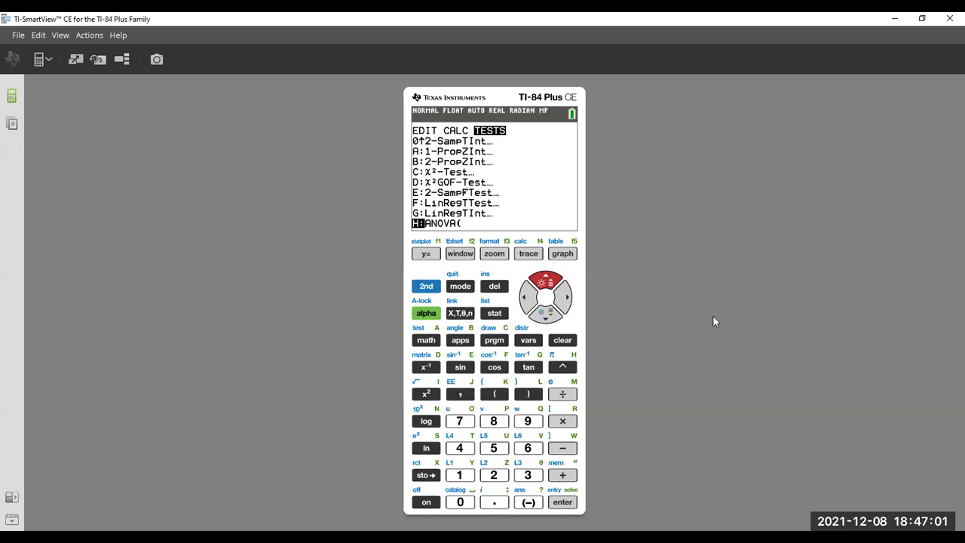
- Paste ANOVA( onto the home screen and complete it as ANOVA(L1,L2,L3)
key(Return)
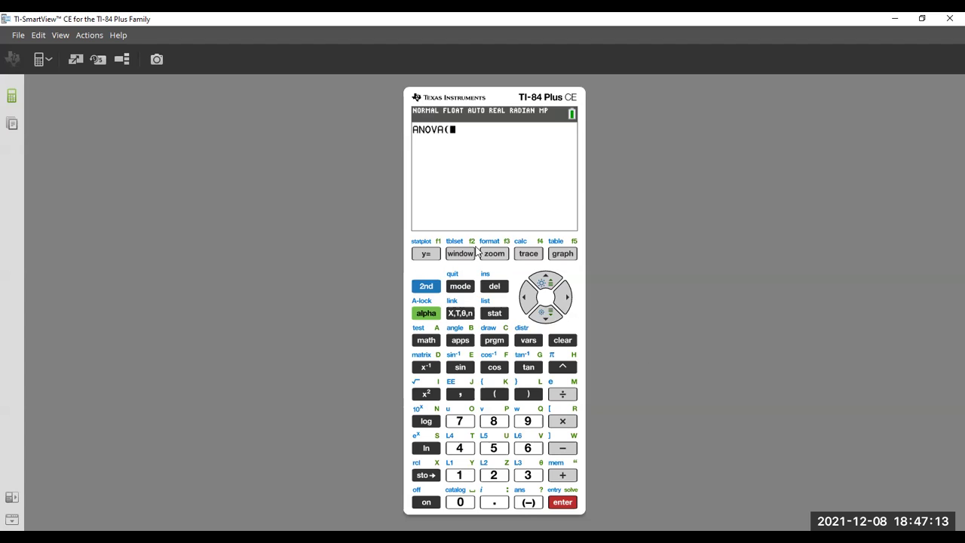
click(428, 289)
click(460, 475)
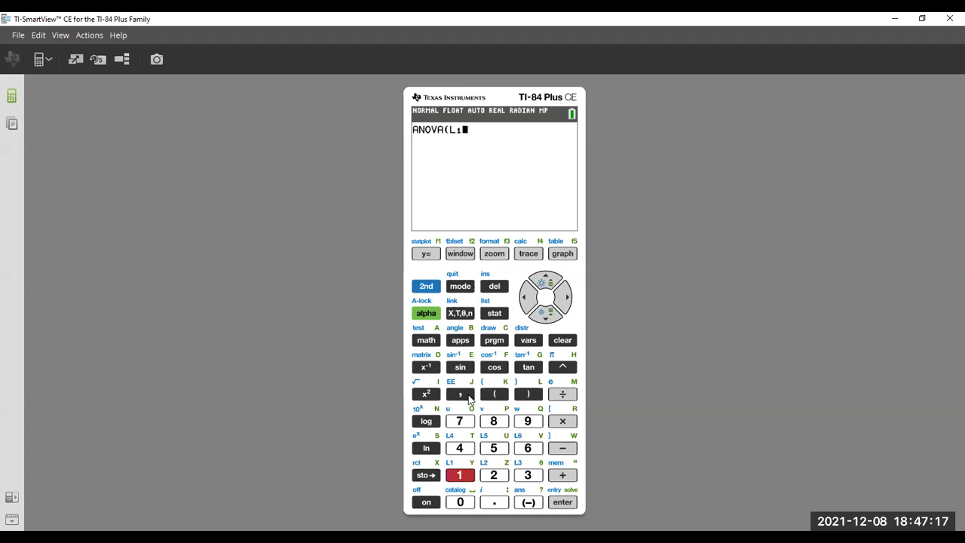
click(468, 398)
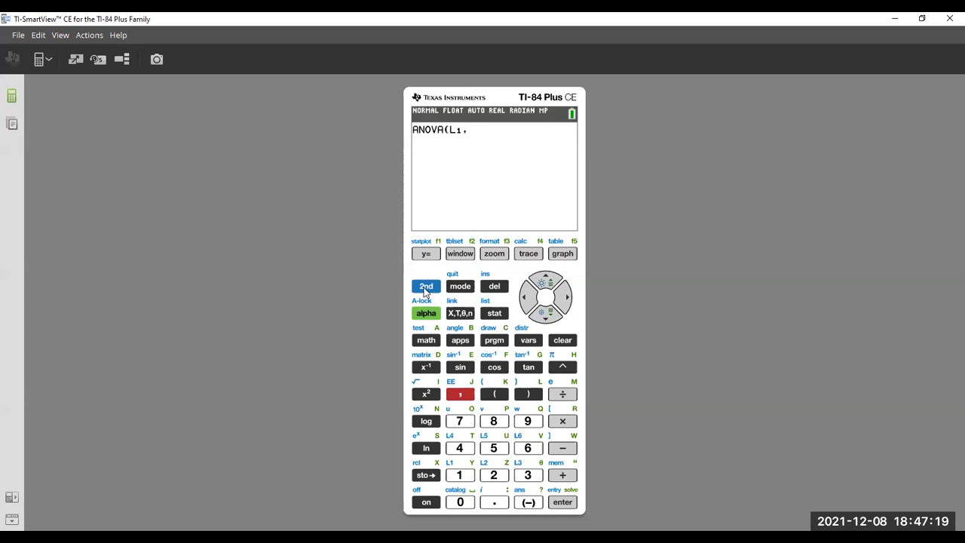
click(426, 287)
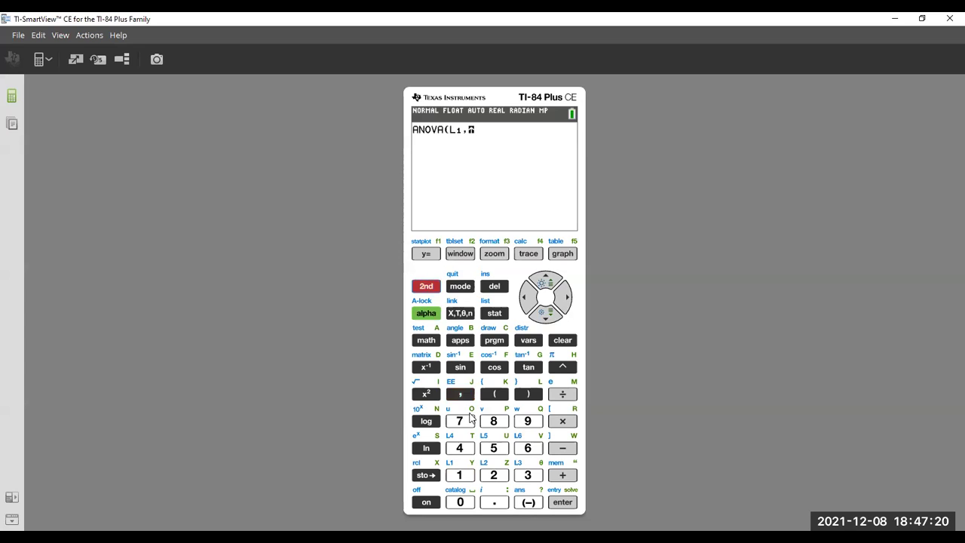
click(500, 477)
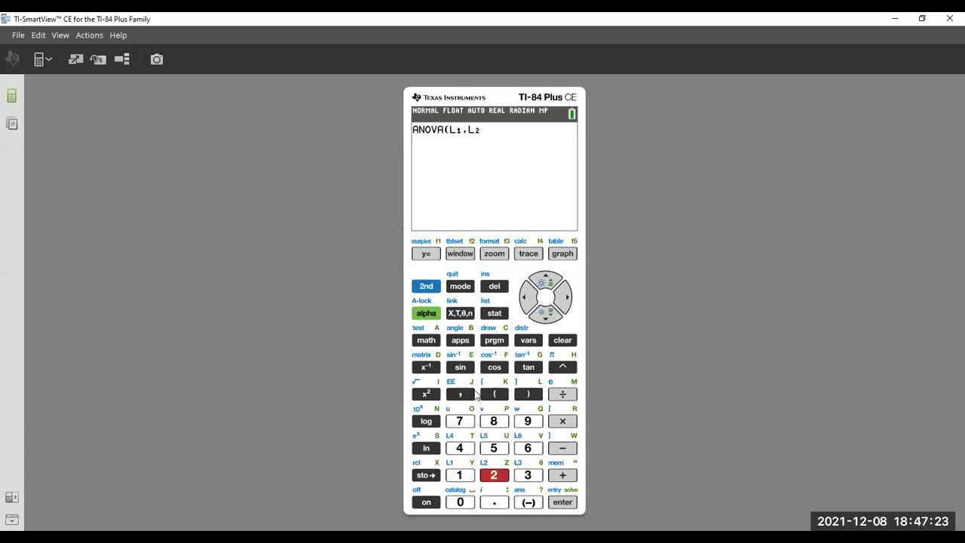
click(469, 398)
click(427, 286)
click(534, 477)
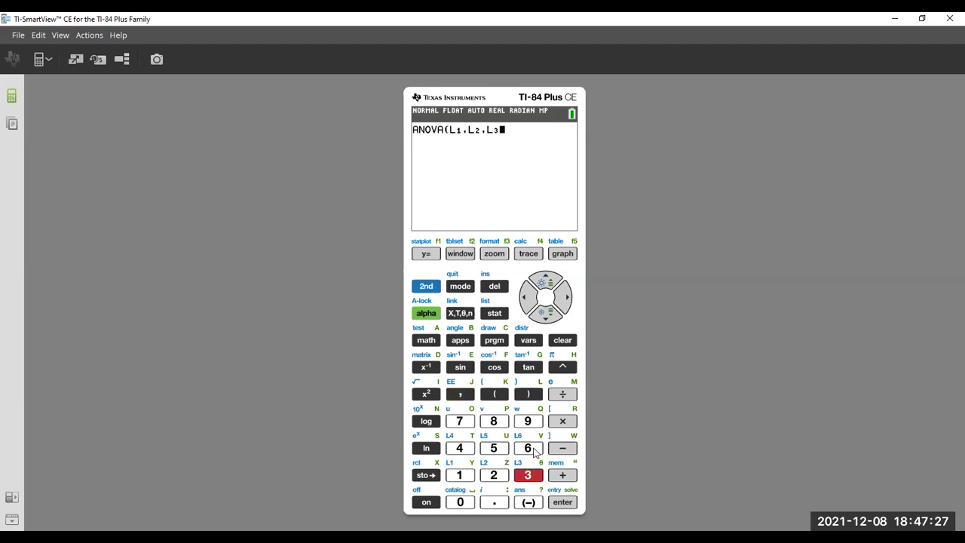
click(534, 394)
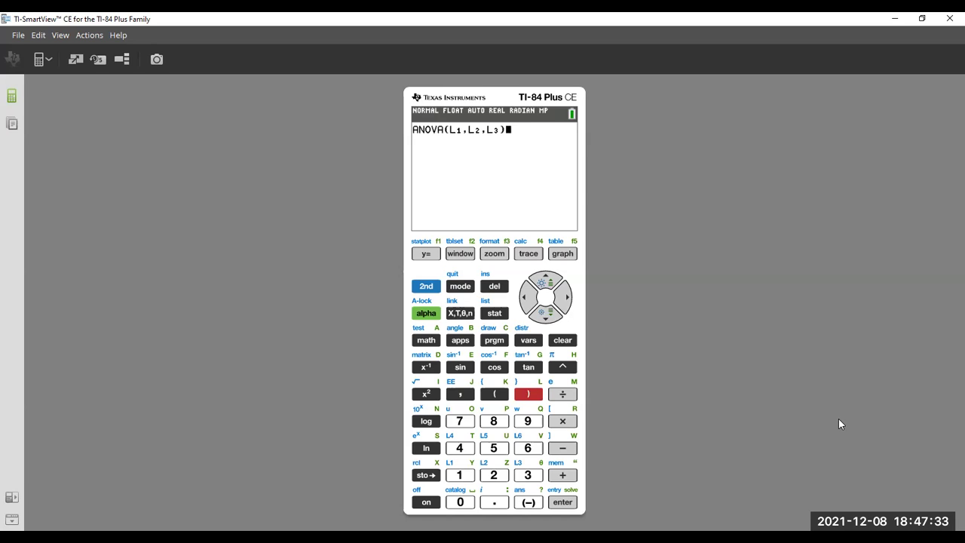
- Execute ANOVA(L1,L2,L3) and scroll the output: F=6.305568607, p=0.0054850466, df 2 and 28
key(Return)
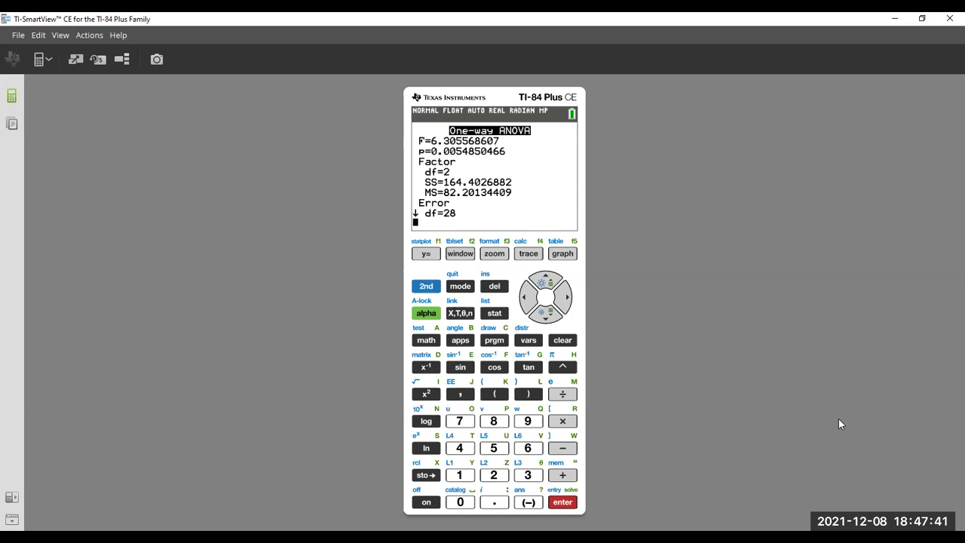
key(Down)
key(Down)
key(Down)
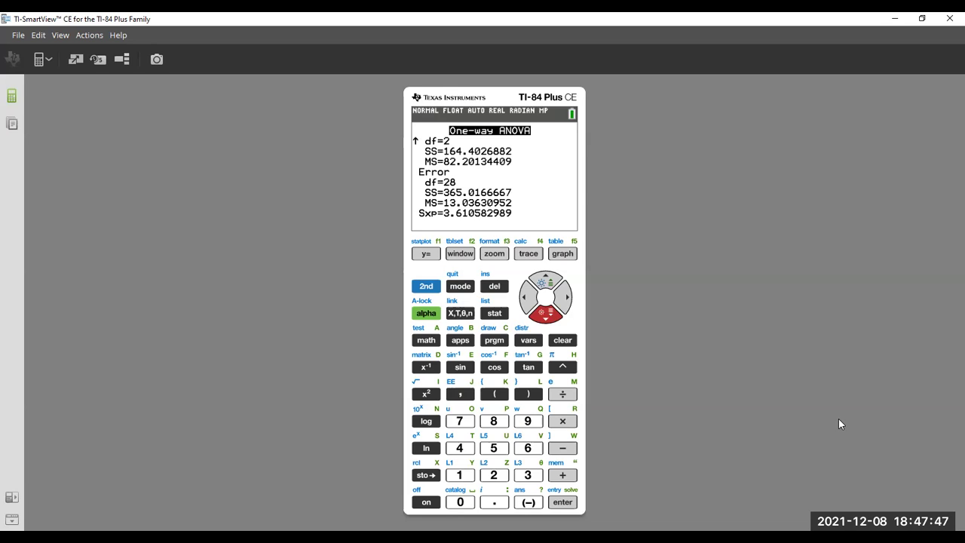
key(Up)
key(Up)
key(Up)
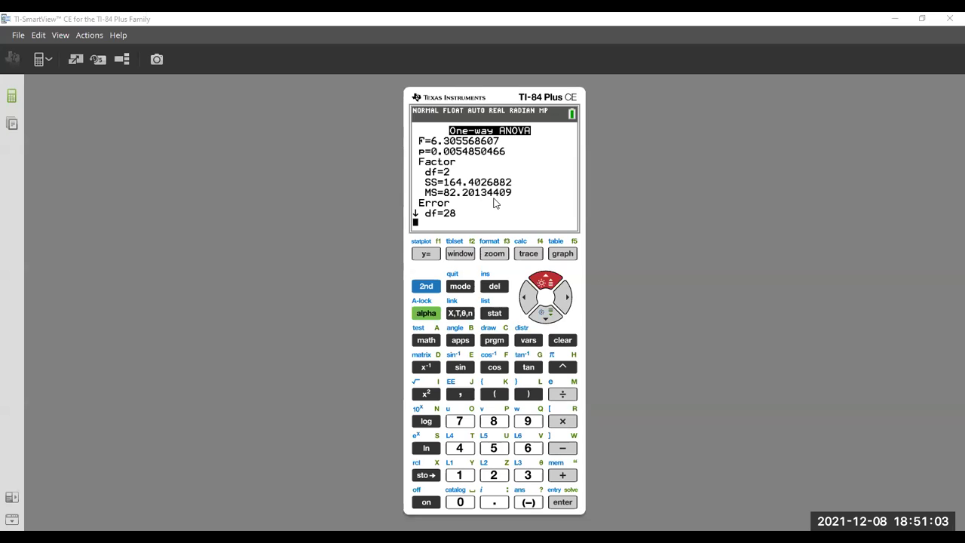
- View the L1–L3 data in the list editor, then bring up the T-Test setup screen
click(496, 315)
key(Return)
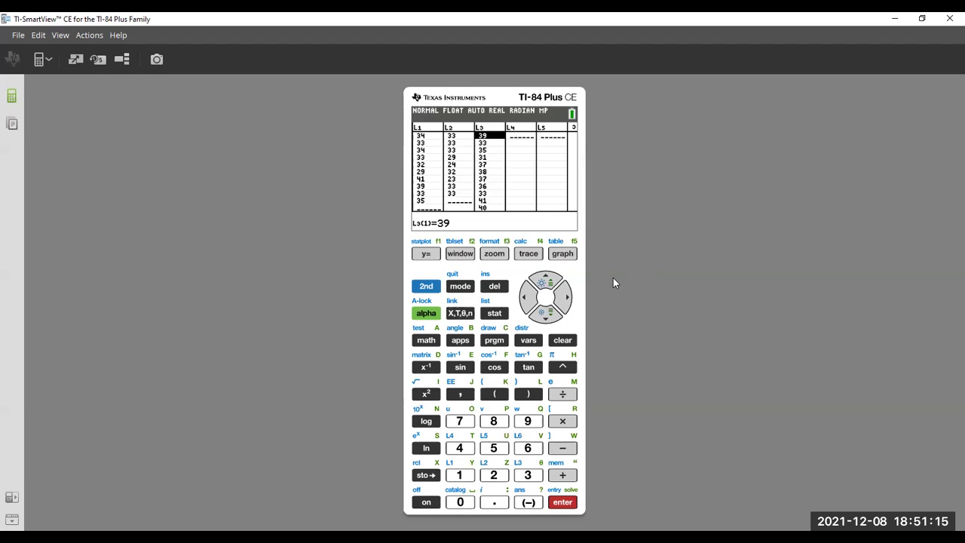
click(494, 313)
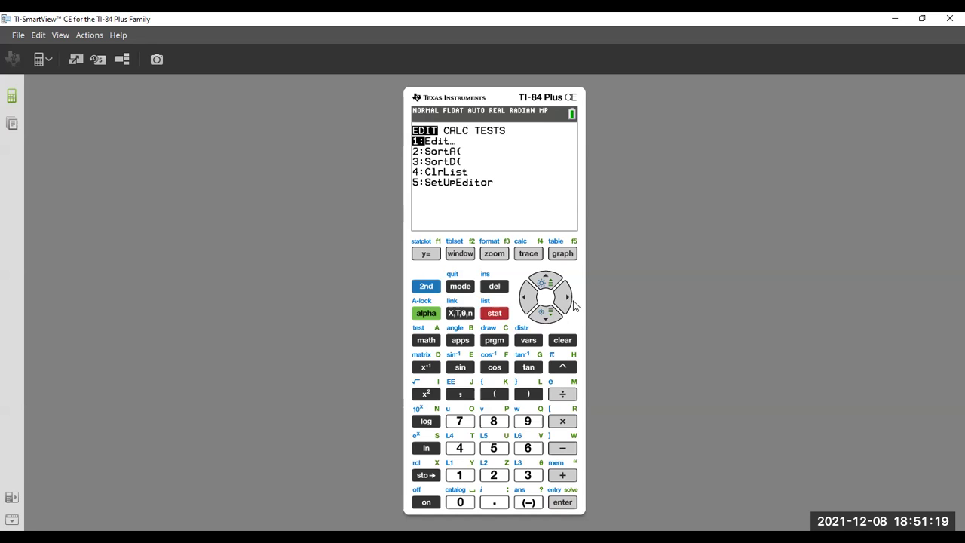
click(565, 297)
click(565, 297)
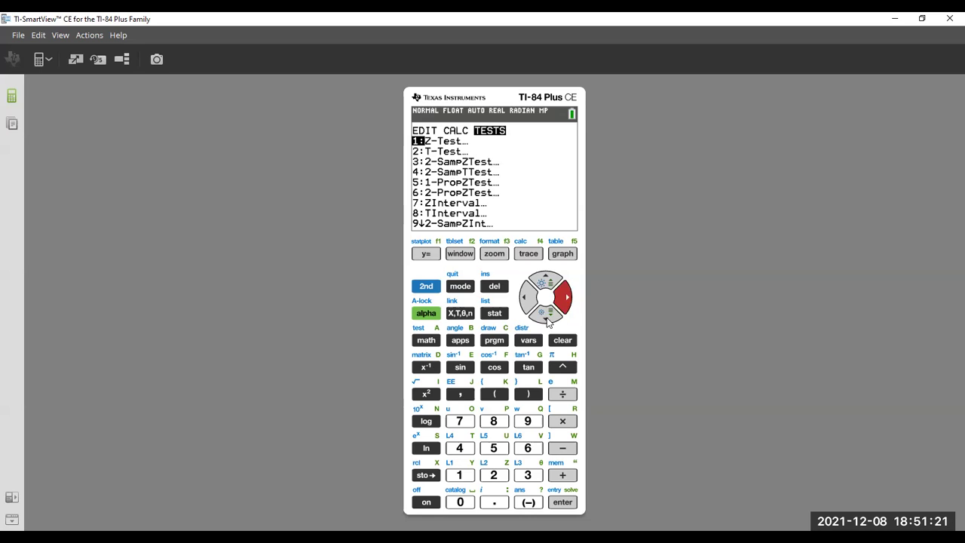
click(546, 312)
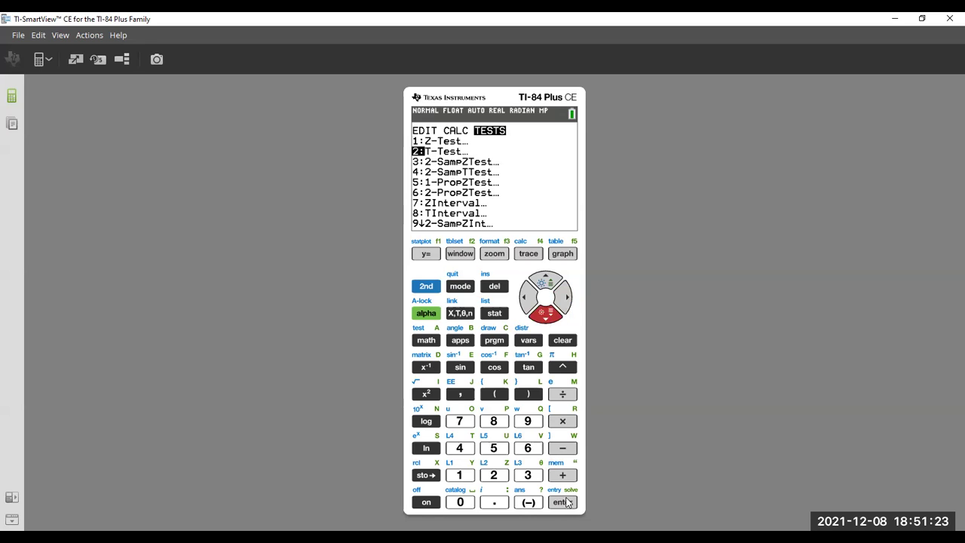
click(569, 500)
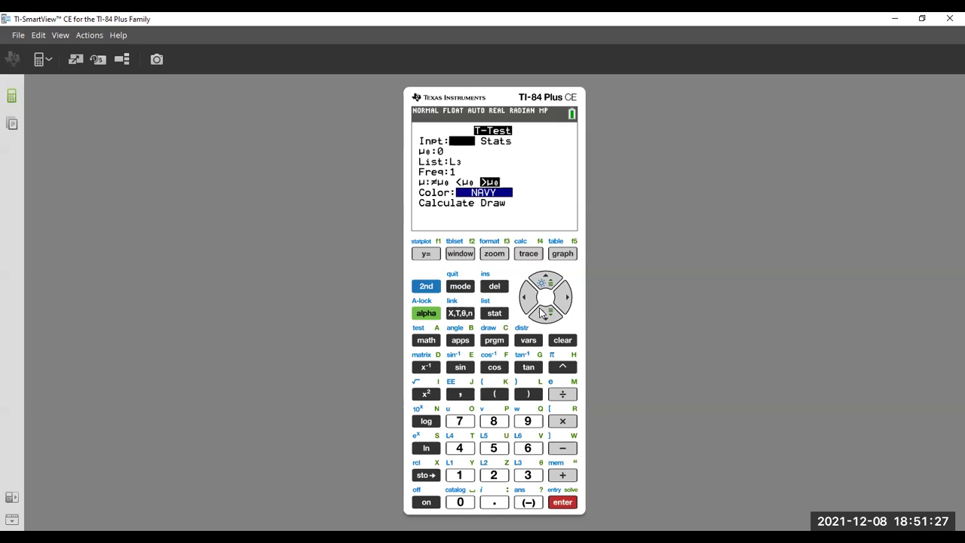
- Quit to the home screen and open 4:2-SampTTest from the STAT TESTS list
click(428, 293)
click(457, 291)
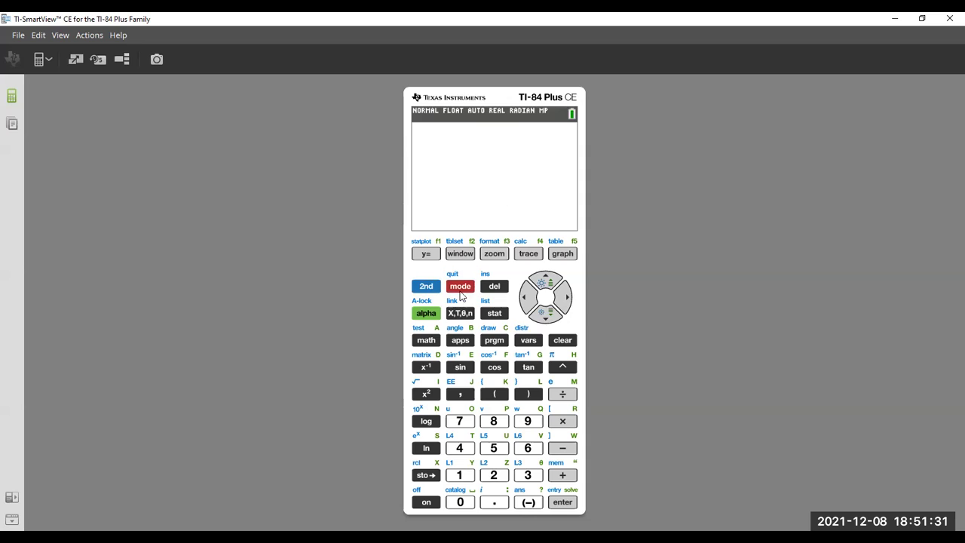
click(495, 313)
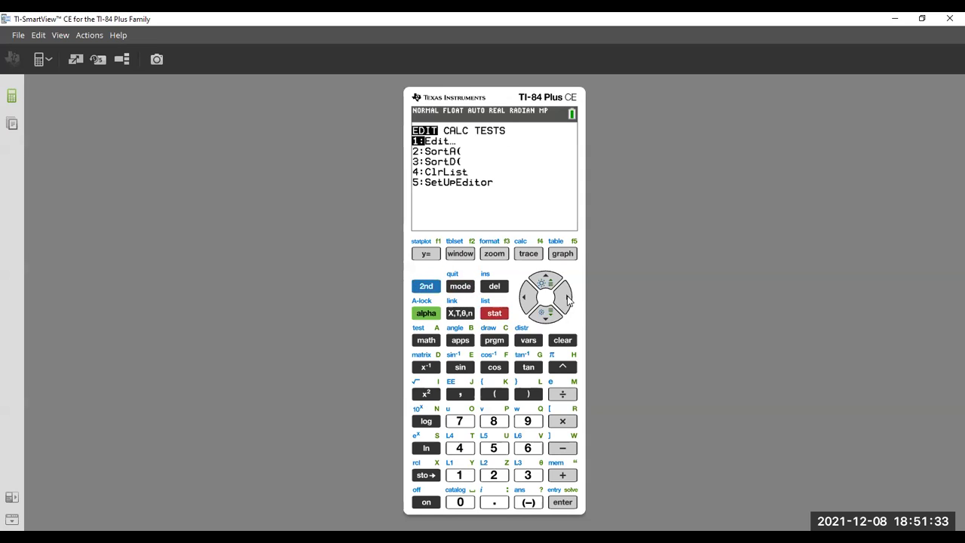
click(564, 297)
click(564, 297)
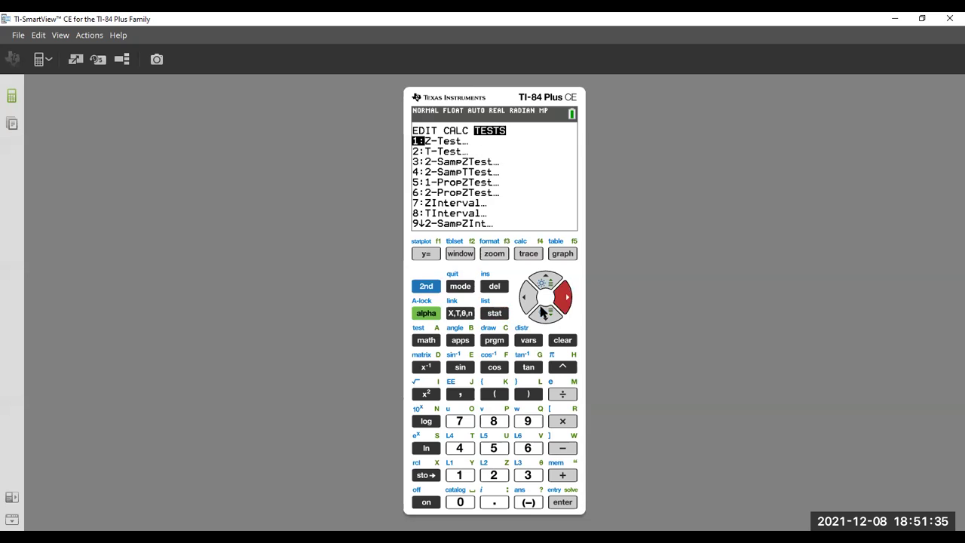
click(543, 311)
click(543, 311)
click(543, 311)
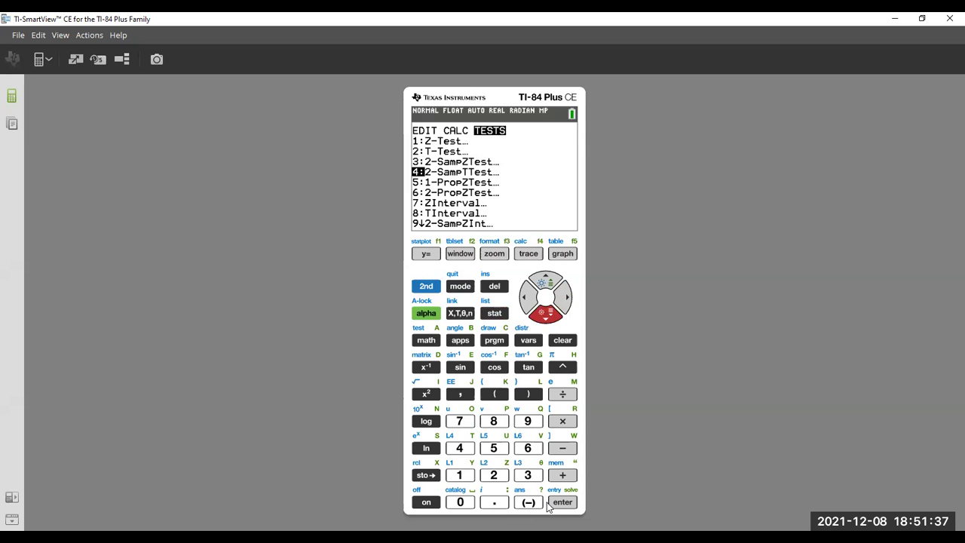
click(564, 506)
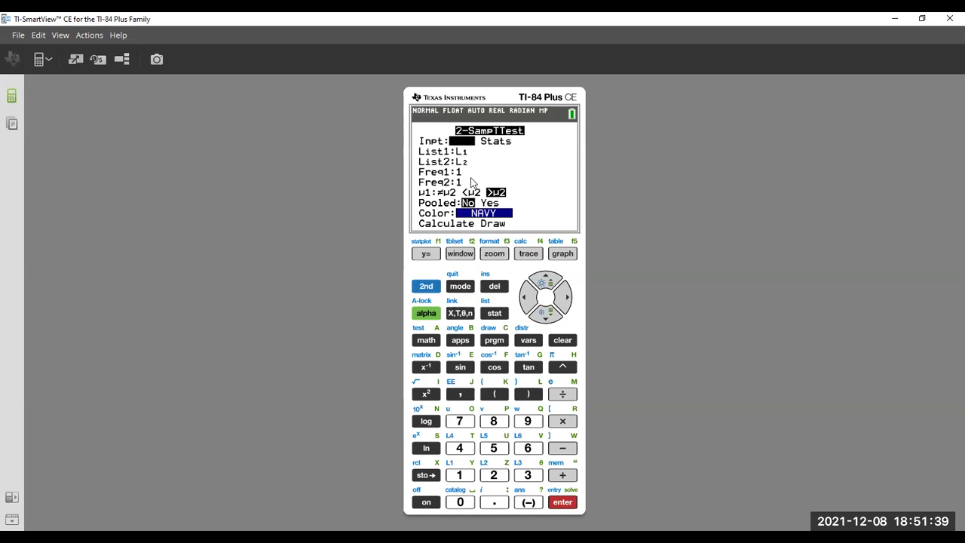
- Set the 2-SampTTest alternative to ≠μ2 with Pooled set to No
click(546, 316)
click(546, 316)
click(546, 315)
click(546, 315)
click(546, 315)
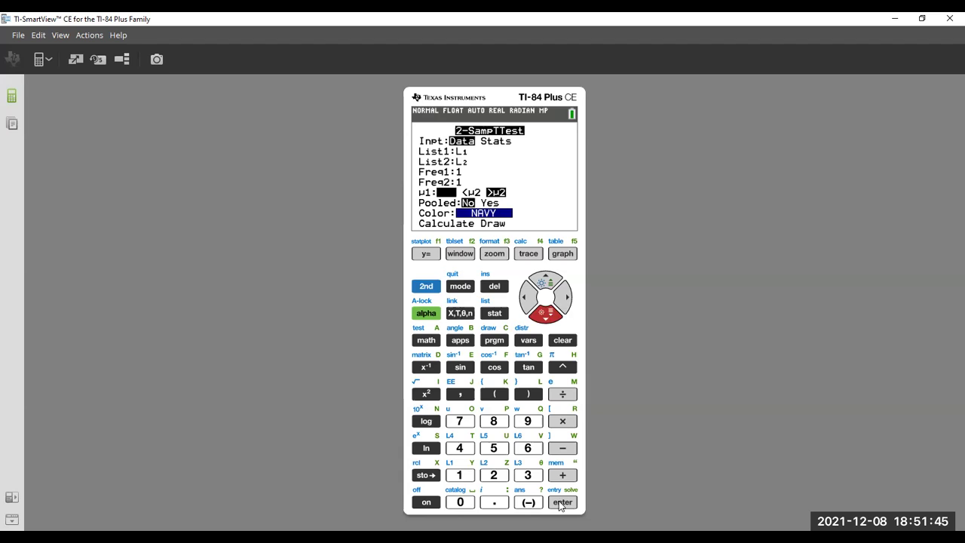
click(561, 502)
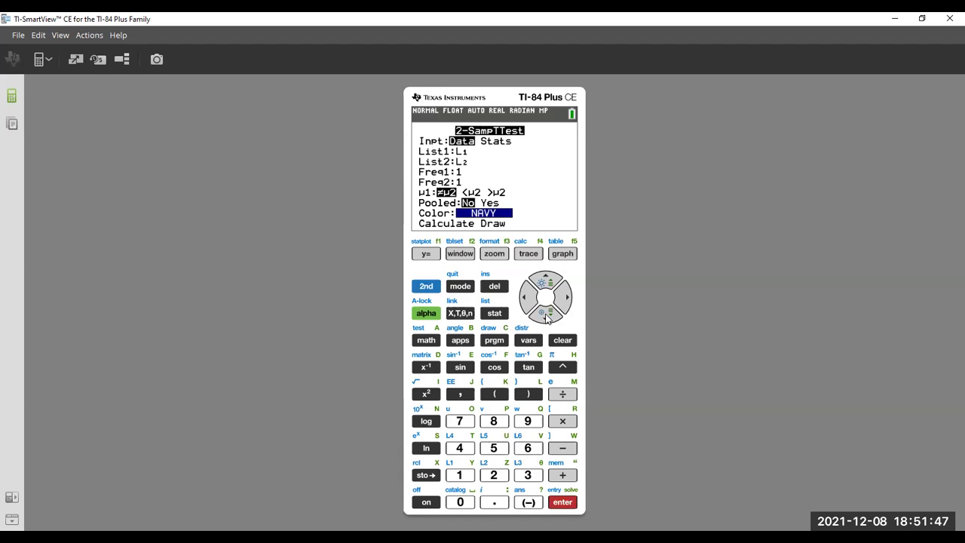
click(548, 317)
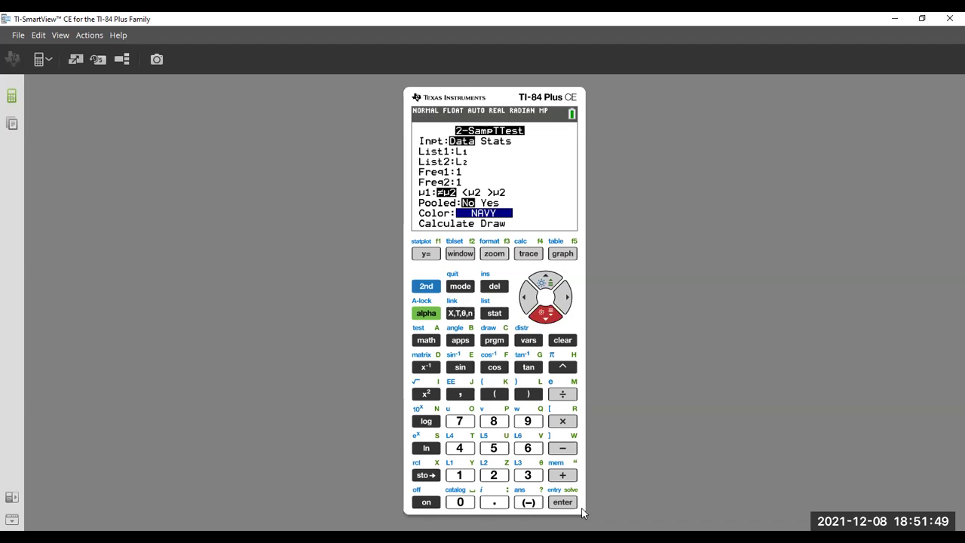
- Calculate the 2-SampTTest: t=2.275039361, p=0.0372680342, df=15.73341688
click(567, 503)
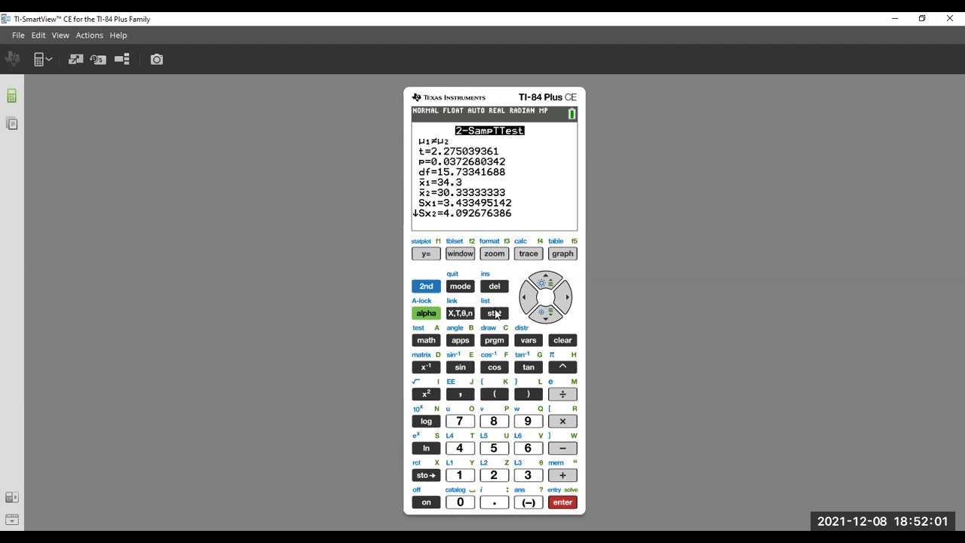
- Open the 2-SampTTest setup from the STAT TESTS menu
click(496, 314)
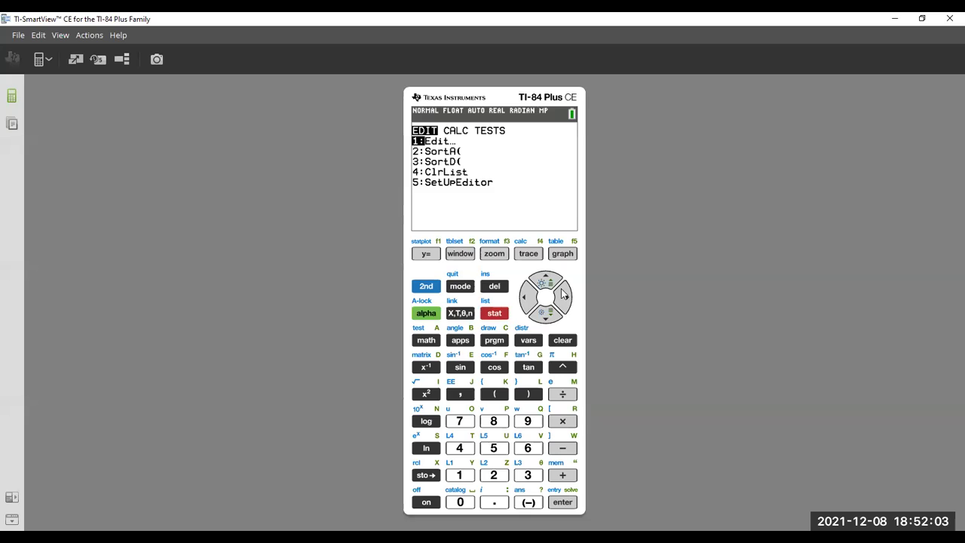
click(562, 294)
click(562, 294)
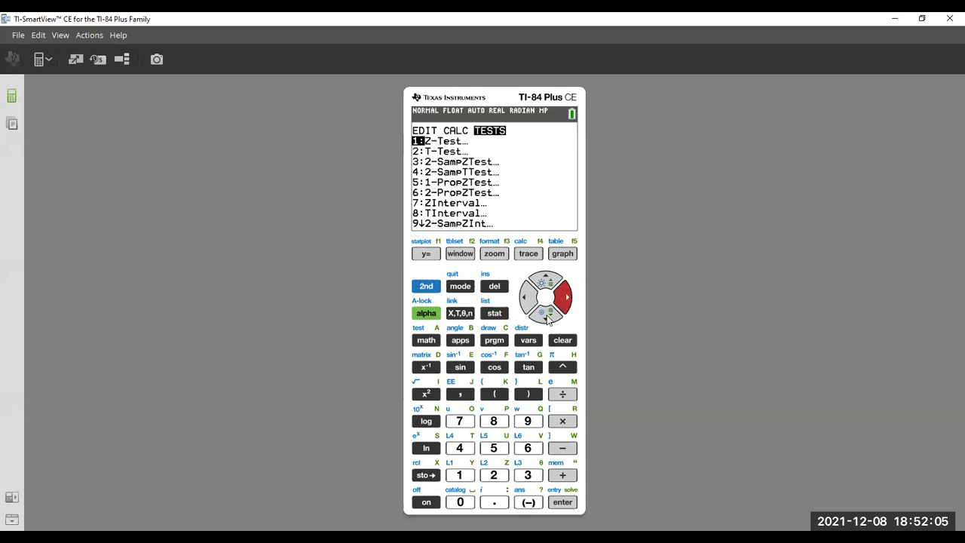
click(547, 314)
click(547, 314)
click(547, 314)
click(547, 314)
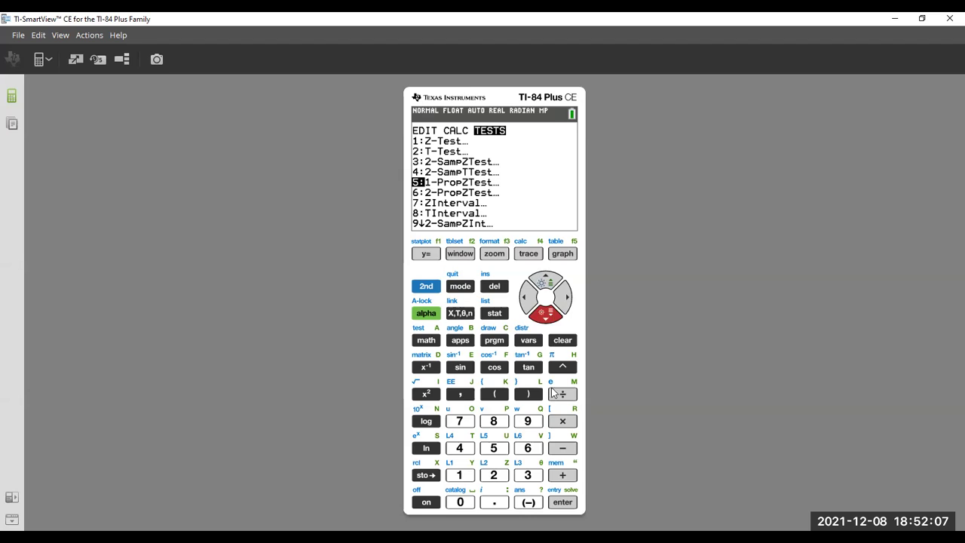
key(Up)
click(563, 502)
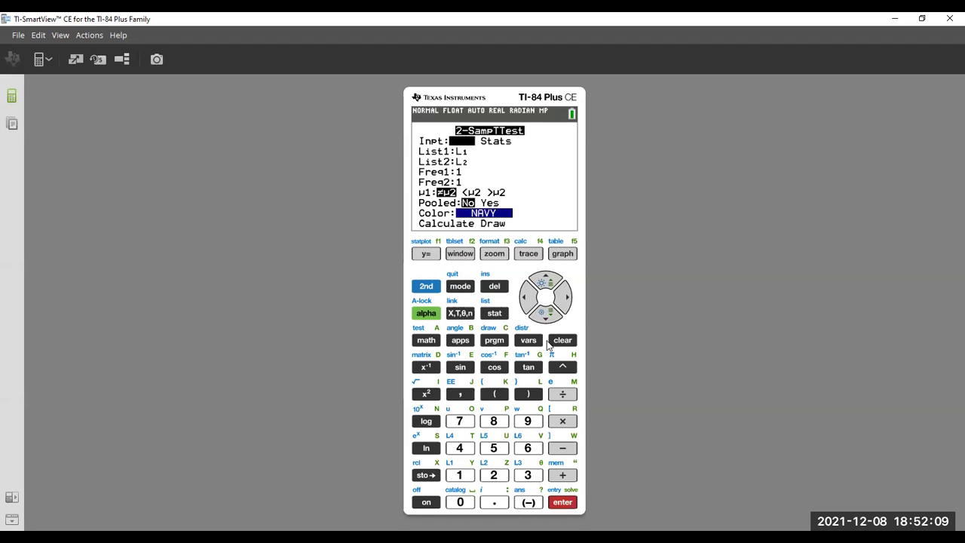
- Set List2 to L3 and calculate, giving t=-1.108964883 and p=0.2811774962
click(552, 315)
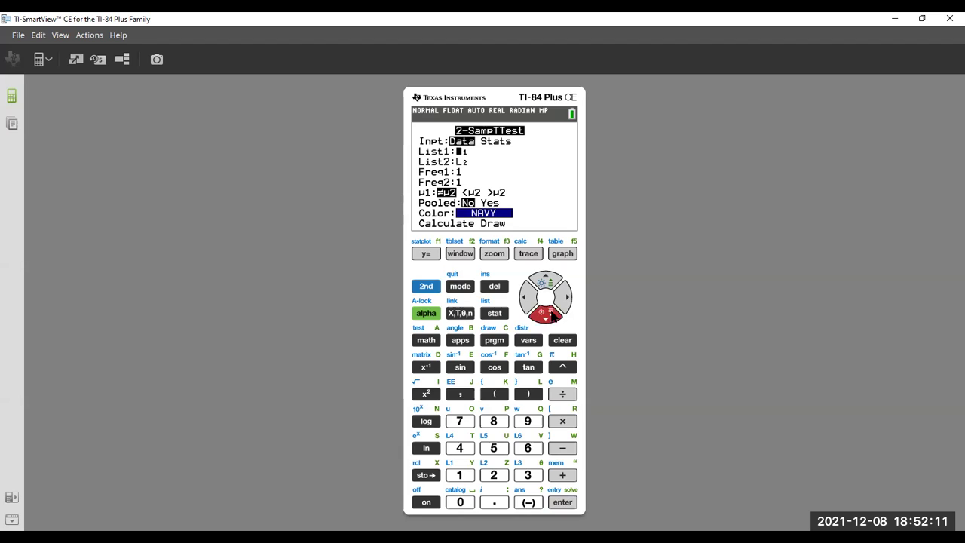
click(551, 315)
click(426, 286)
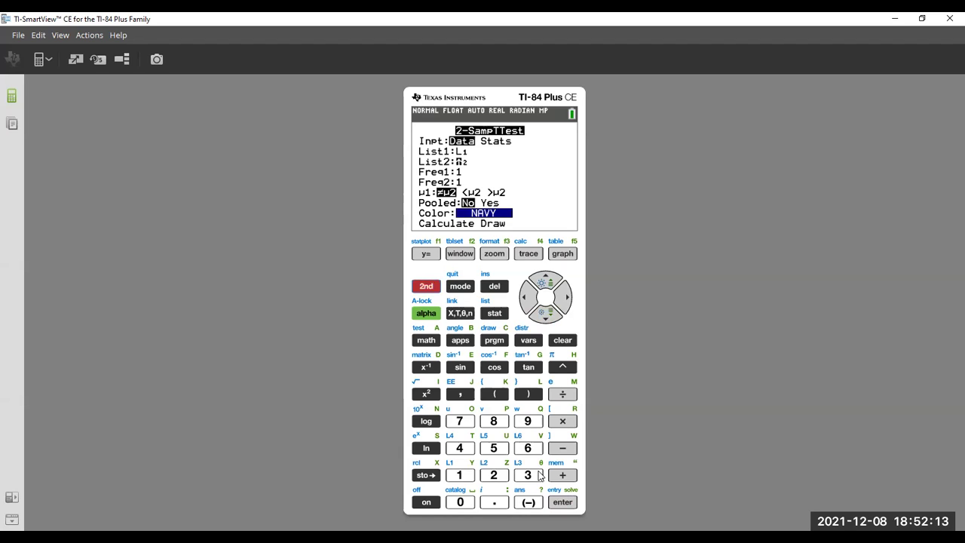
click(537, 475)
click(559, 501)
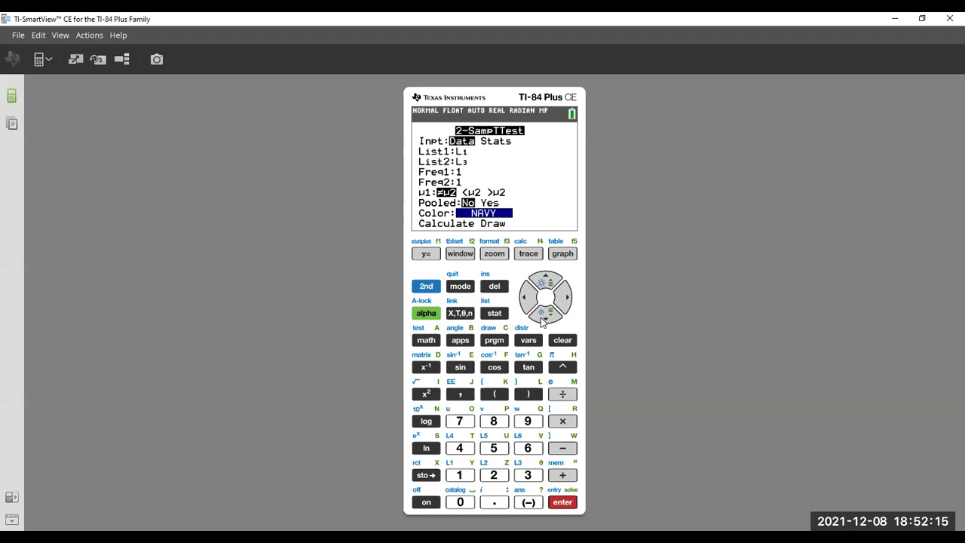
click(543, 317)
click(543, 316)
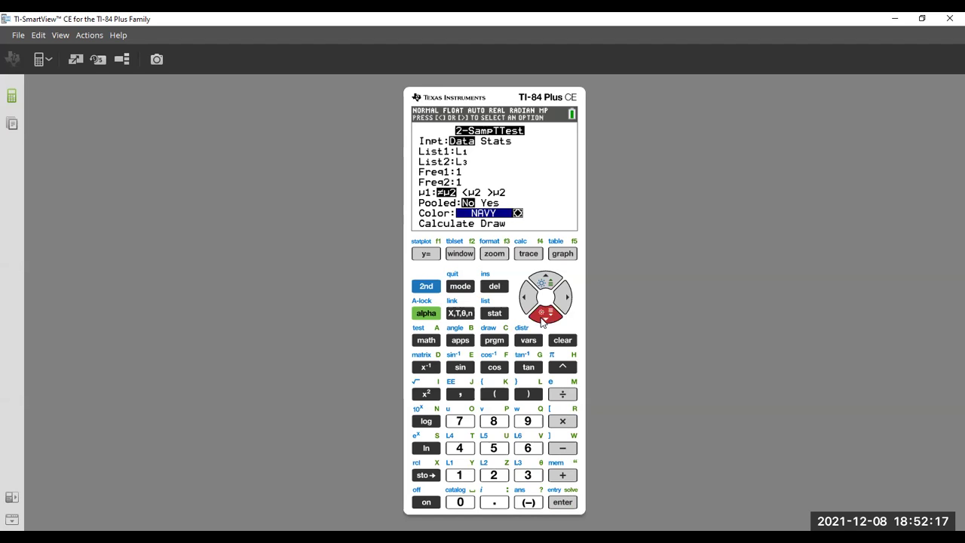
click(543, 317)
click(543, 317)
click(543, 316)
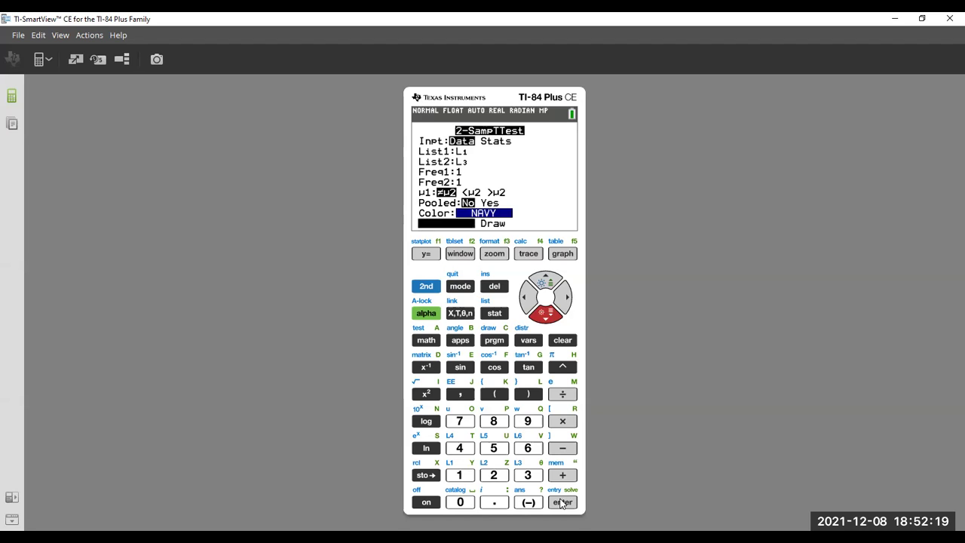
click(560, 502)
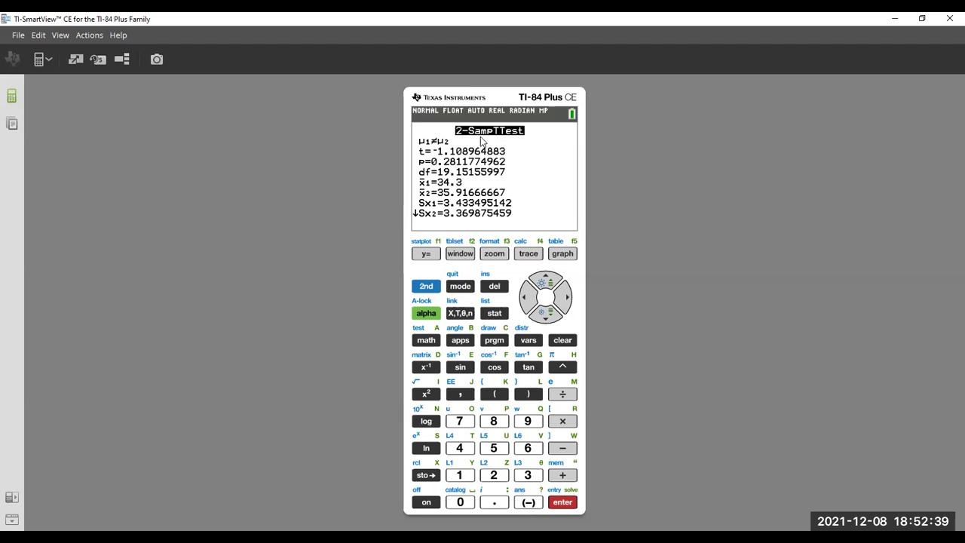
- Open the 2-SampTTest setup again from the STAT TESTS menu
click(504, 320)
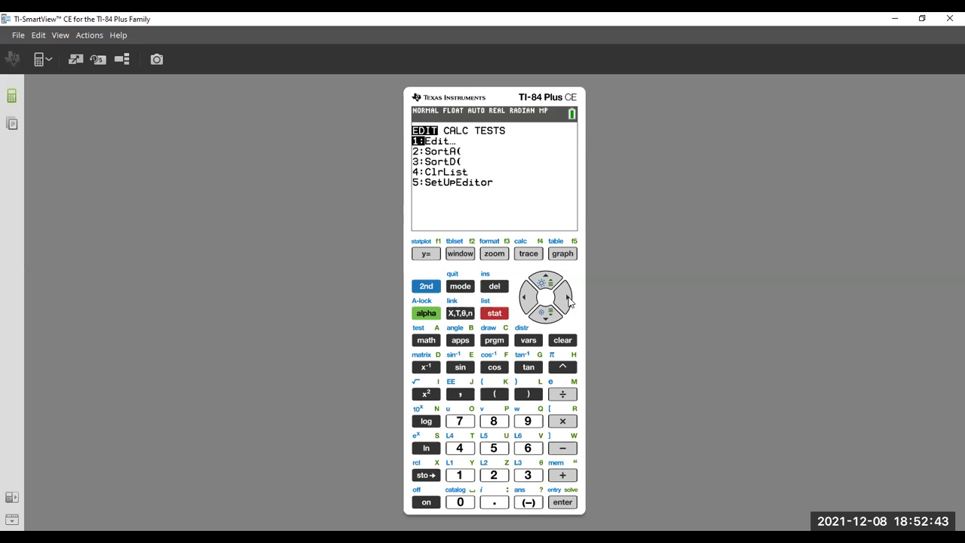
click(567, 300)
click(567, 300)
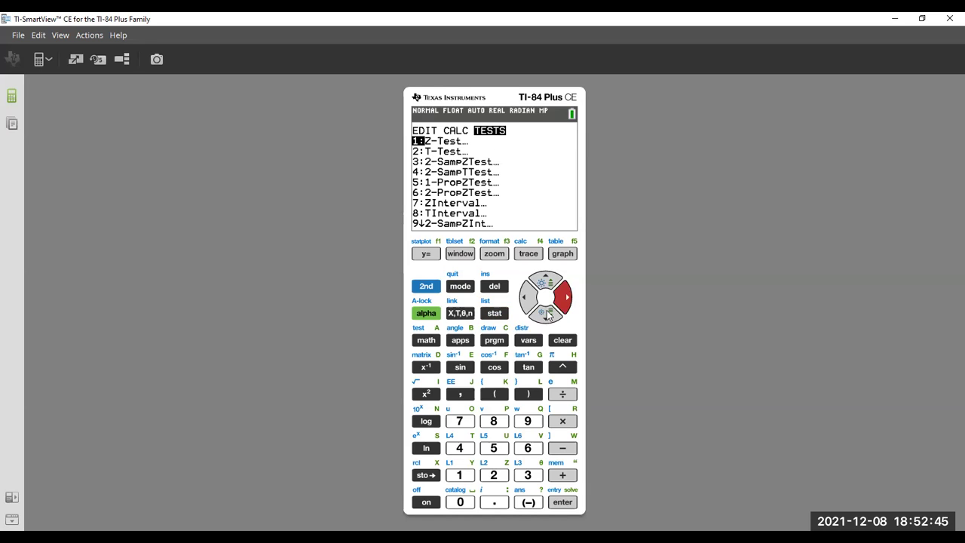
click(547, 315)
click(548, 315)
click(548, 315)
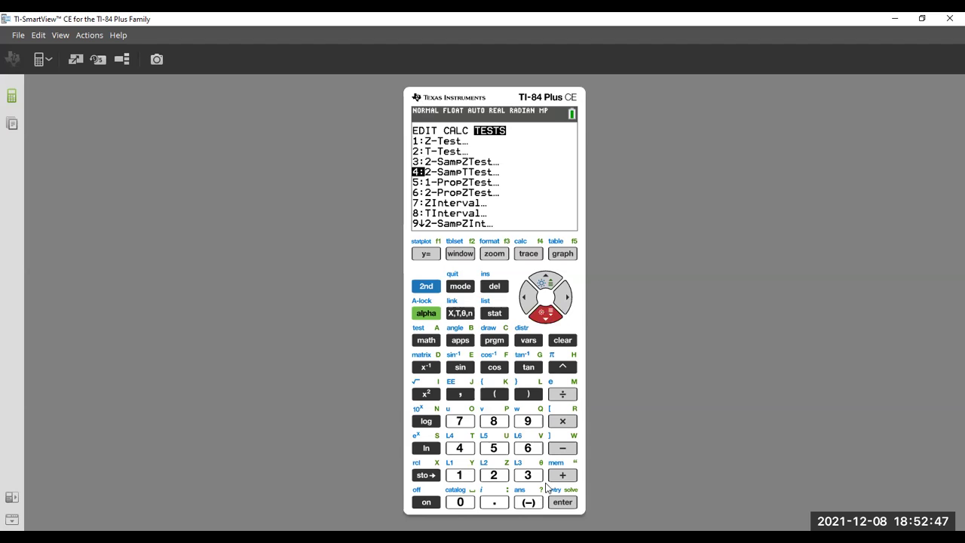
click(573, 503)
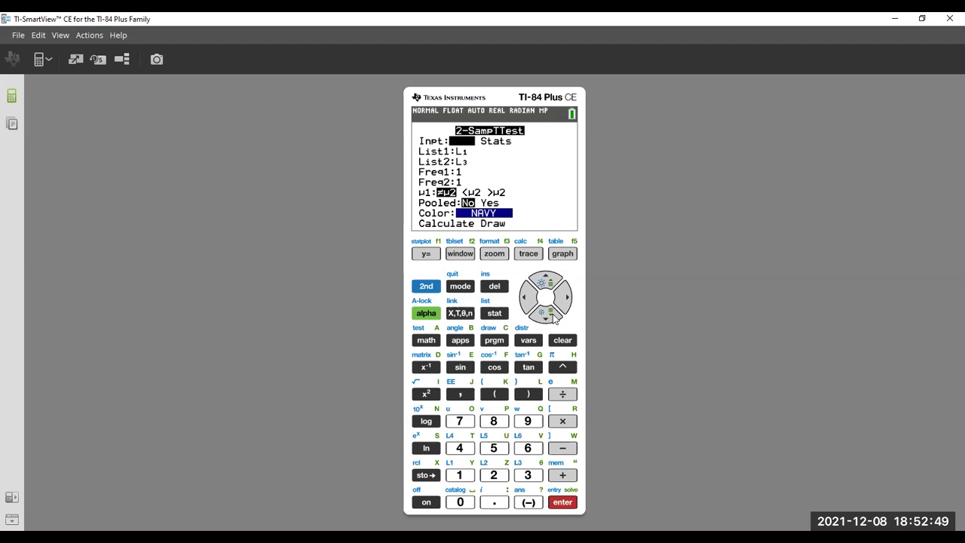
- Set List1 to L2, keep List2 as L3, and calculate the t-test
click(546, 316)
click(424, 286)
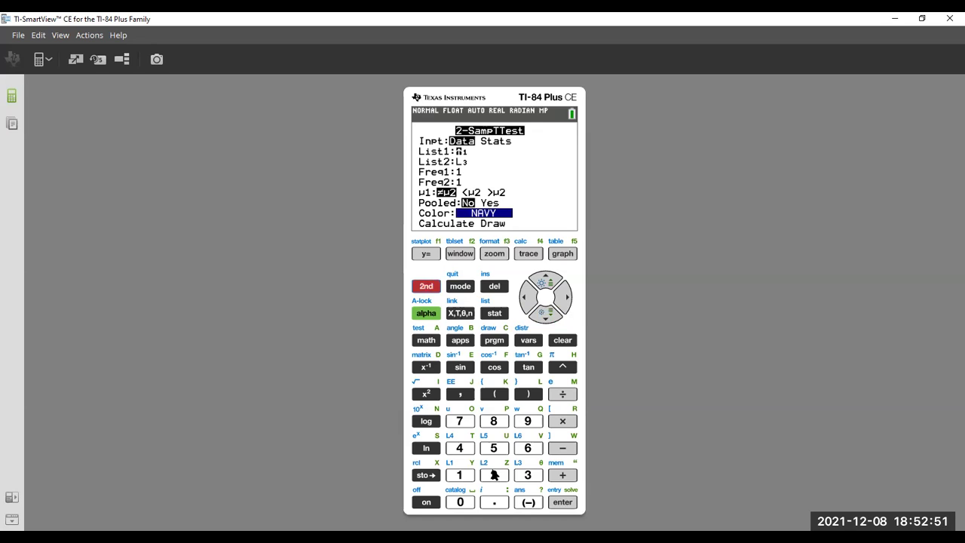
click(498, 475)
click(548, 317)
click(548, 316)
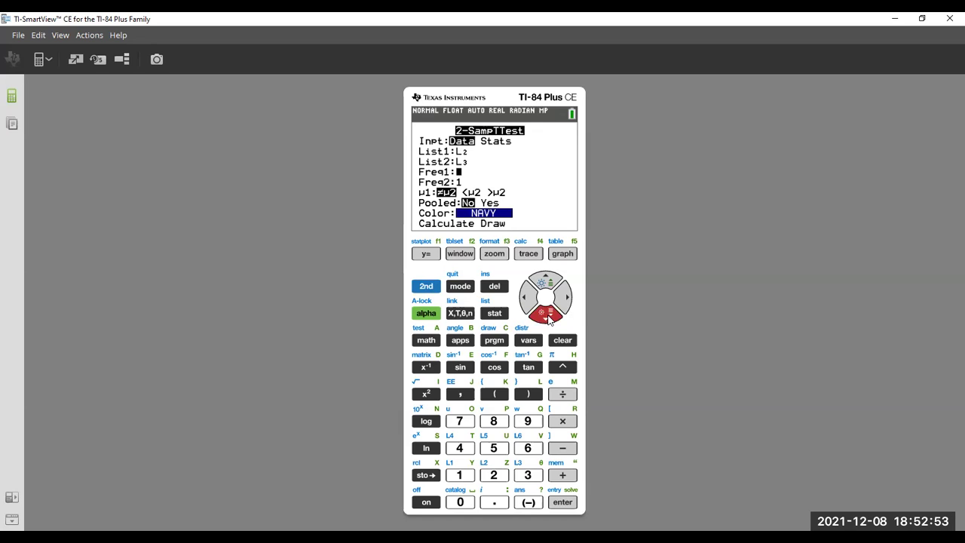
click(548, 317)
click(548, 316)
click(548, 316)
click(548, 316)
click(548, 317)
click(563, 502)
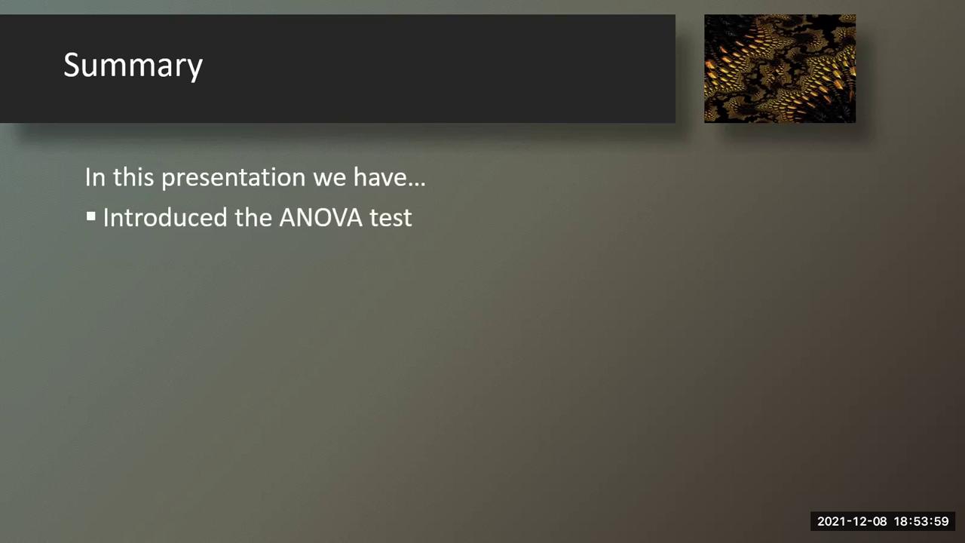
- Reveal the second Summary bullet, "Conducted an ANOVA test", below "Introduced the ANOVA test"
key(Right)
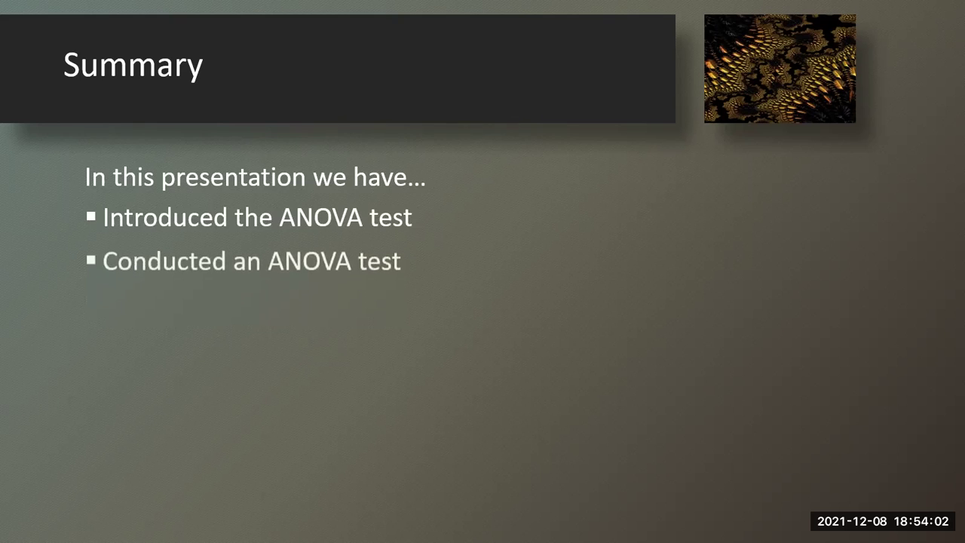